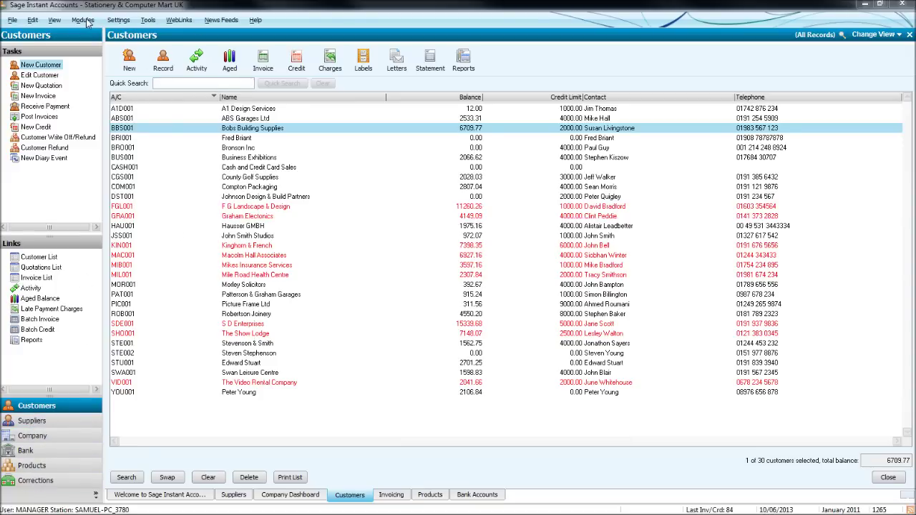
Step: Open the Invoicing module
click(85, 20)
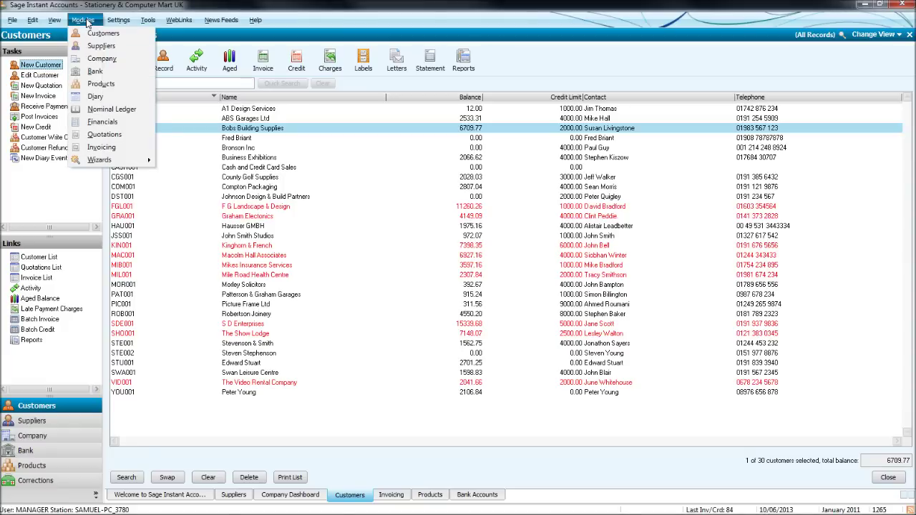
click(133, 152)
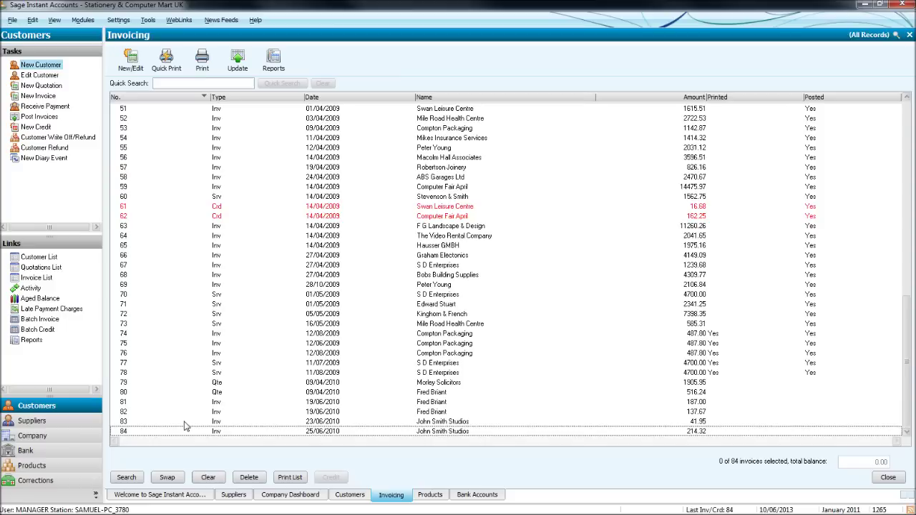
Step: Look through the most recent records in the invoice list
key(Up)
key(Up)
key(Up)
key(Up)
key(Up)
key(Up)
key(Up)
key(Up)
key(Up)
key(Up)
key(Up)
key(Up)
key(Up)
key(Up)
key(Up)
key(Up)
key(Up)
key(Up)
key(Up)
key(Up)
key(Down)
key(Down)
key(Down)
key(Down)
key(Down)
key(Down)
key(Down)
key(Down)
key(Down)
key(Down)
key(Down)
key(Down)
key(Down)
key(Down)
key(Down)
key(Down)
key(Down)
key(Down)
key(Down)
key(Down)
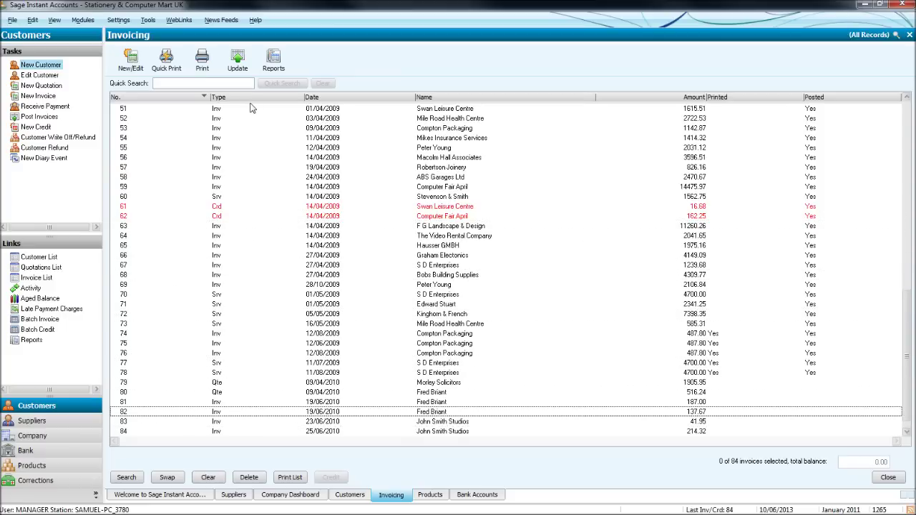
click(241, 179)
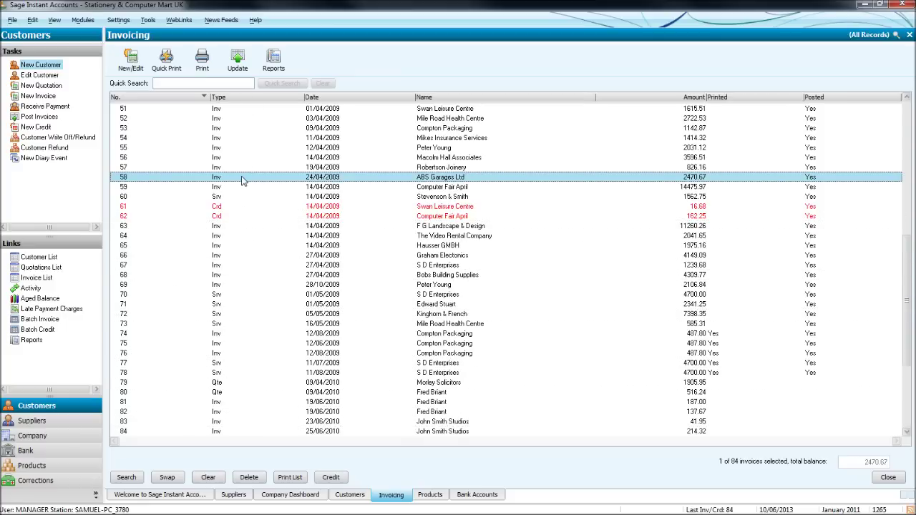
ctrl+click(237, 207)
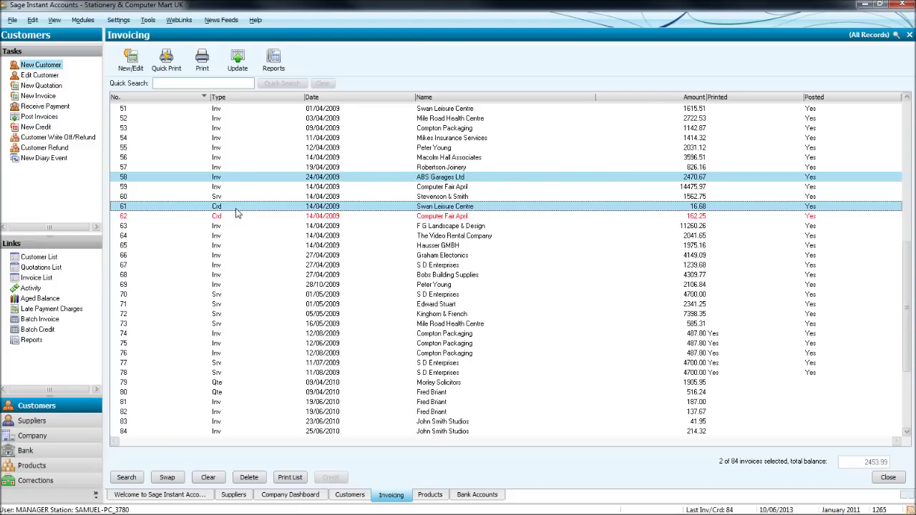
ctrl+click(238, 209)
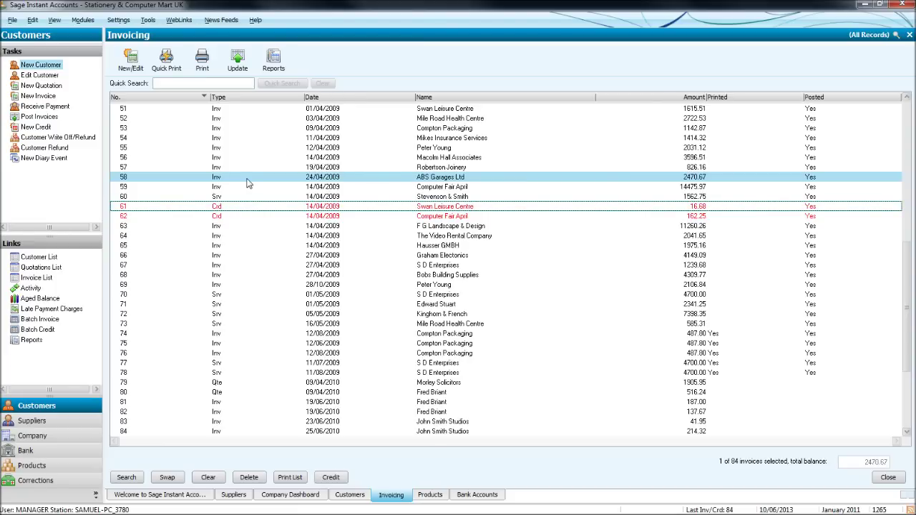
ctrl+click(246, 179)
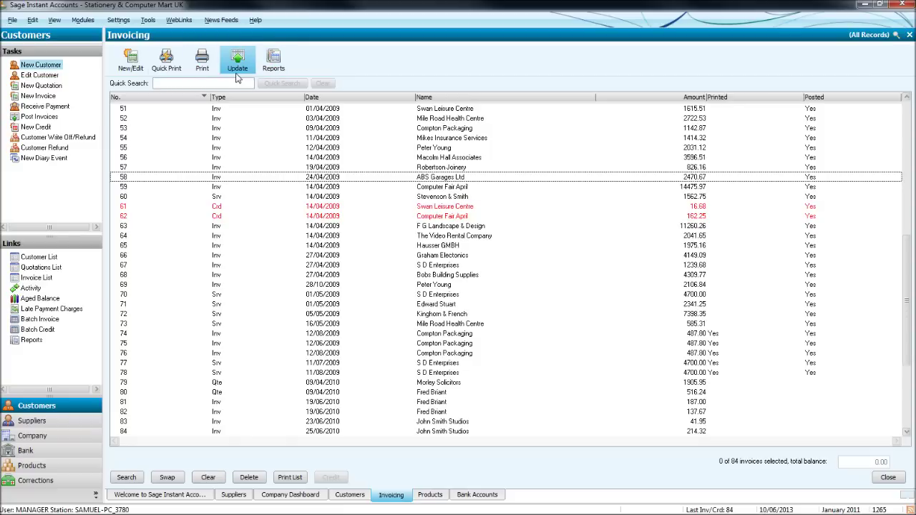
click(334, 432)
click(355, 436)
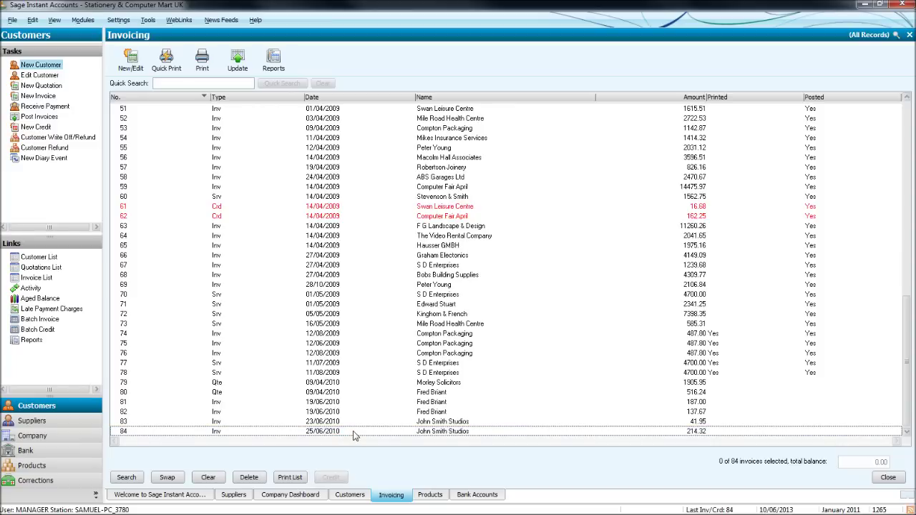
Step: Create a new record with type Invoice and format Service
click(131, 64)
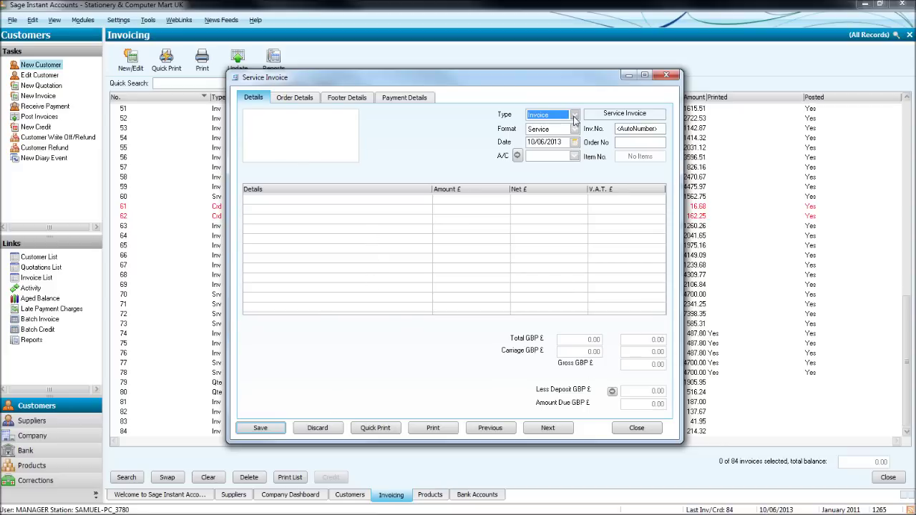
click(574, 116)
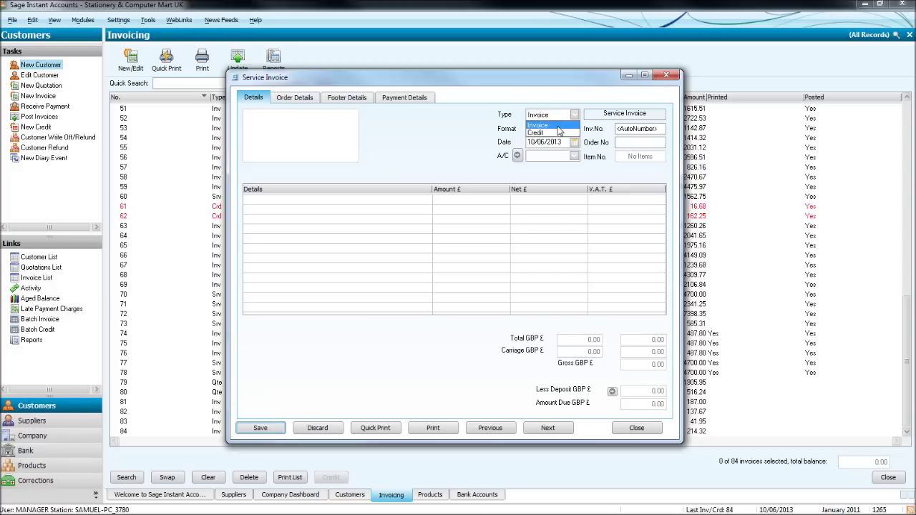
click(557, 126)
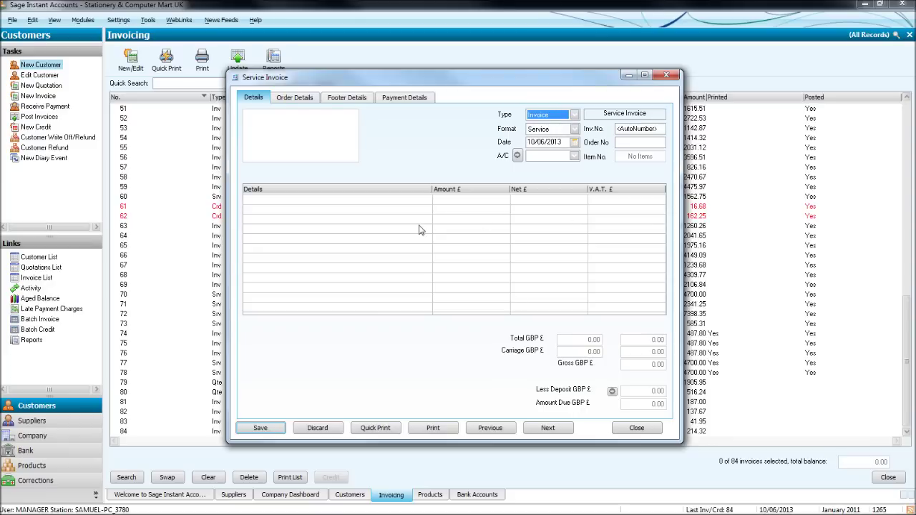
click(574, 129)
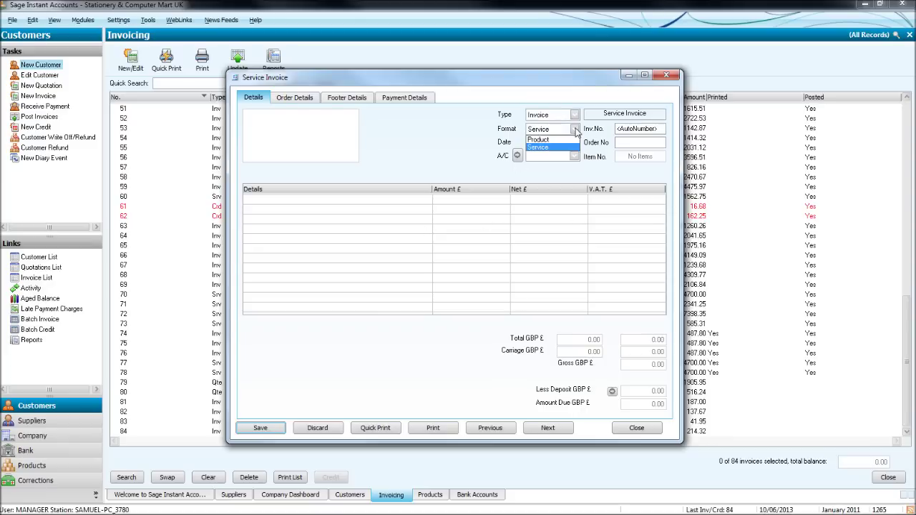
click(569, 141)
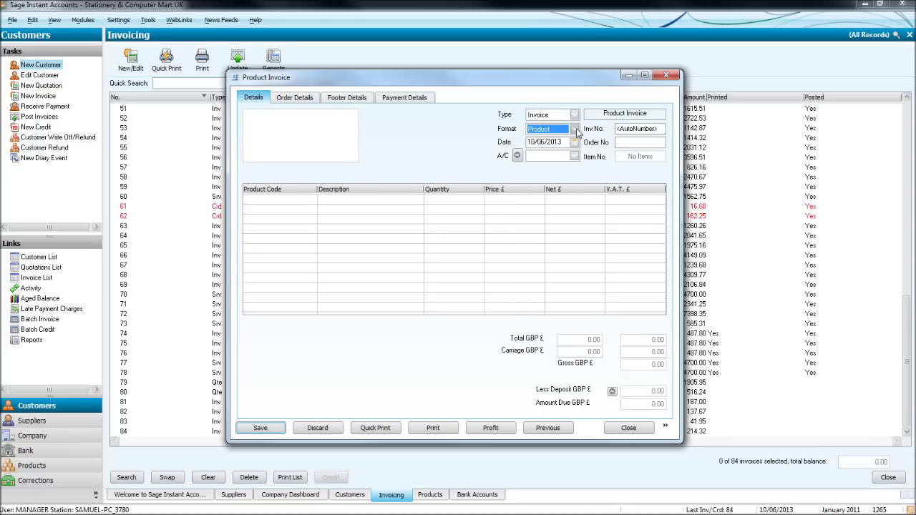
click(574, 129)
click(551, 147)
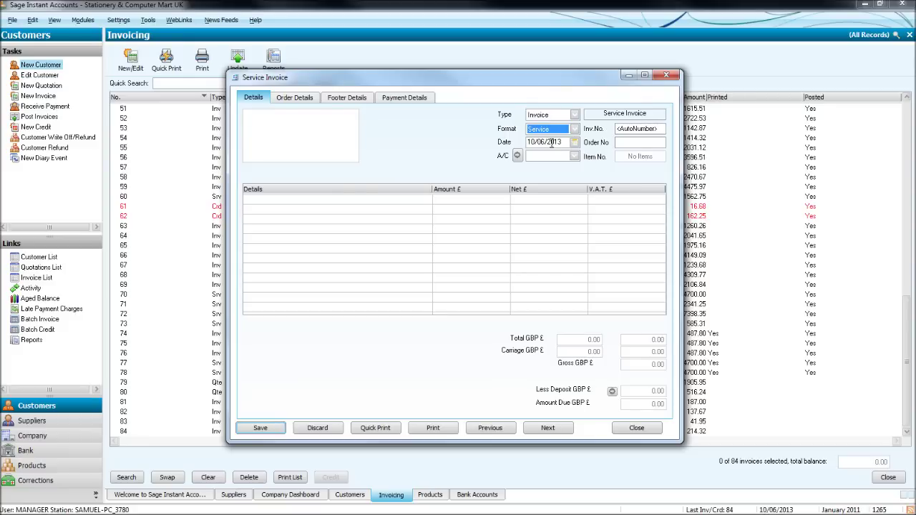
Step: Set the invoice date to 05/06/2013, accepting a date outside the current financial year
click(566, 143)
double_click(566, 143)
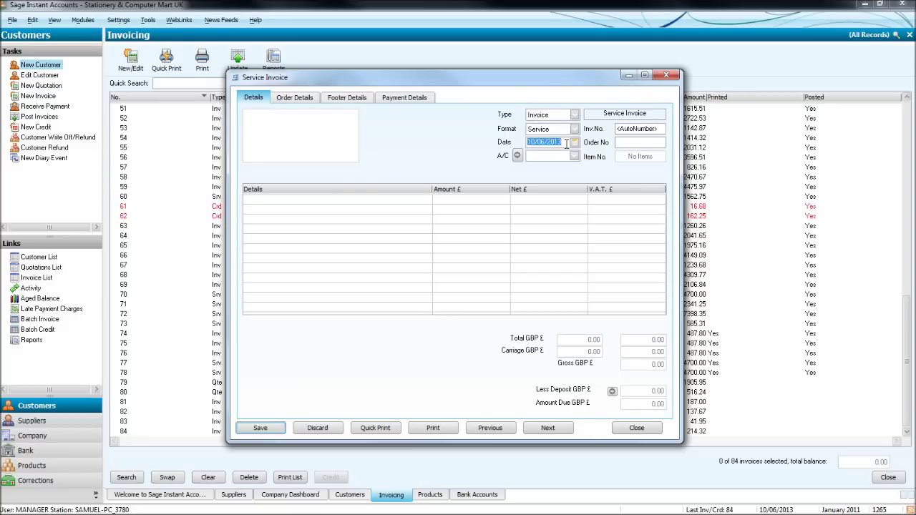
text(05/06/2013)
click(553, 157)
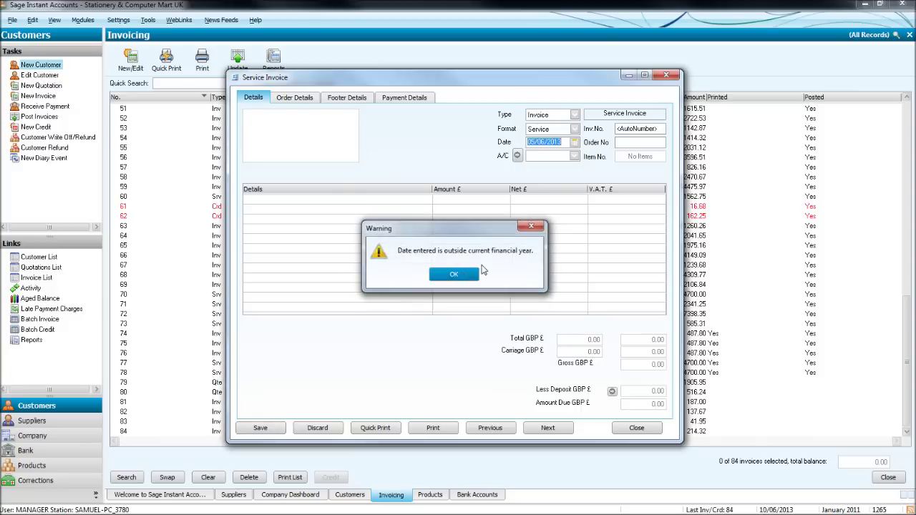
key(Return)
click(551, 157)
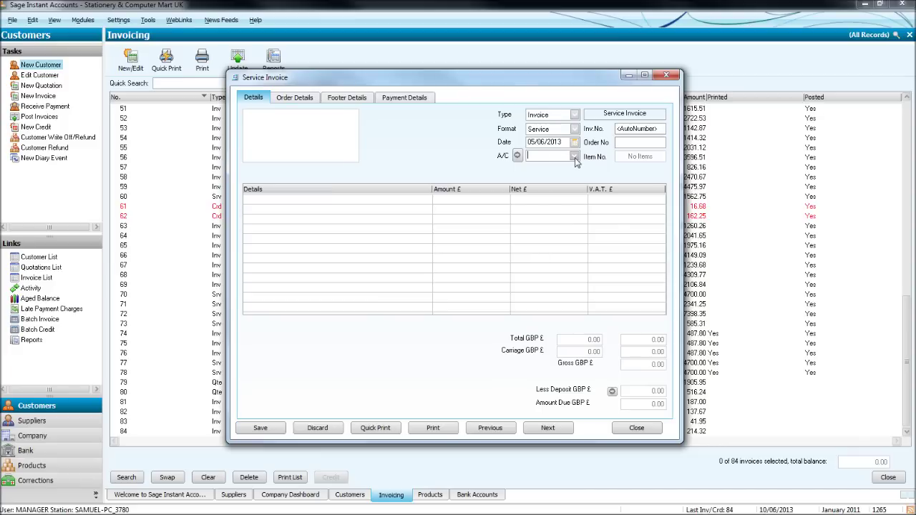
click(574, 157)
click(737, 247)
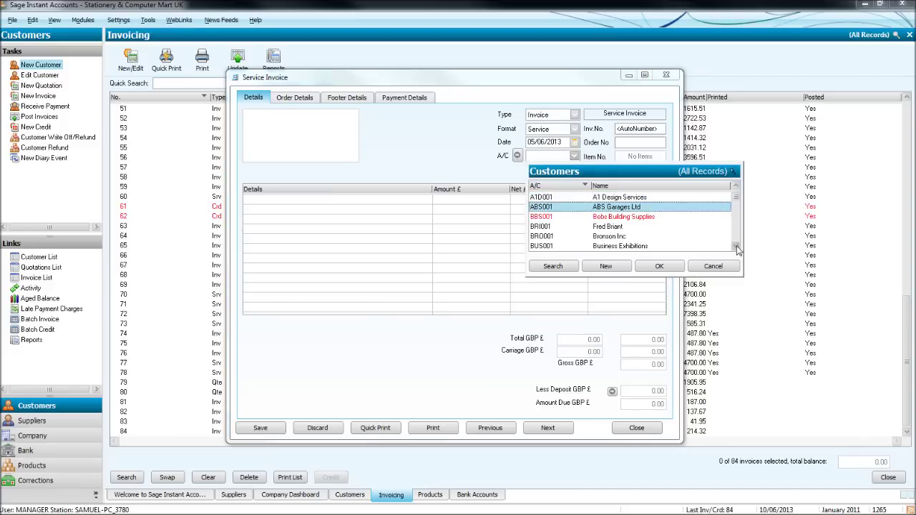
click(737, 248)
click(712, 265)
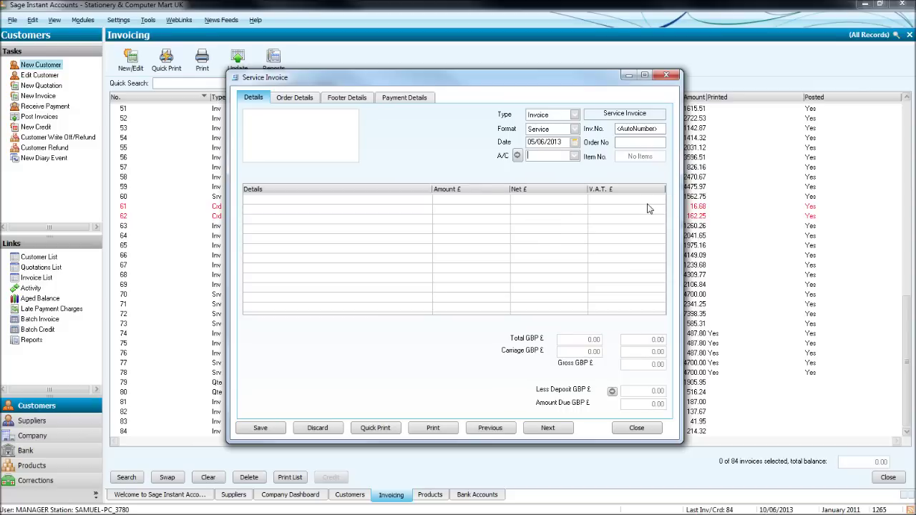
Step: Assign the invoice to the Cash and Credit Card Sales account, CASH001
text(CASH001)
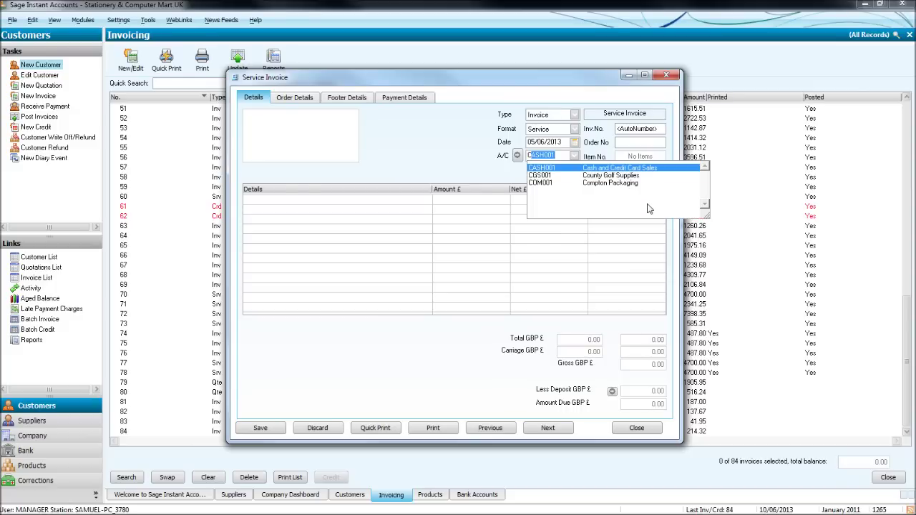
click(655, 169)
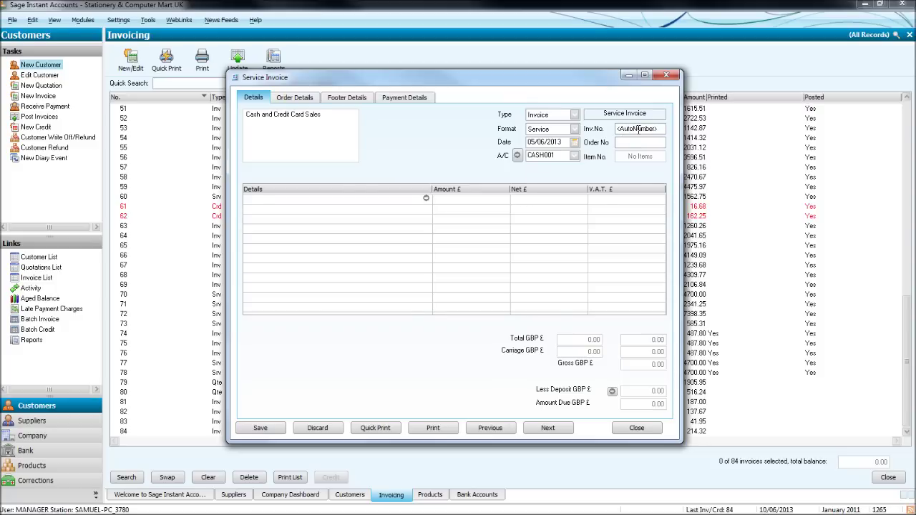
Step: Replace the automatic invoice number with 500 and leave the order number empty
drag(570, 80, 676, 63)
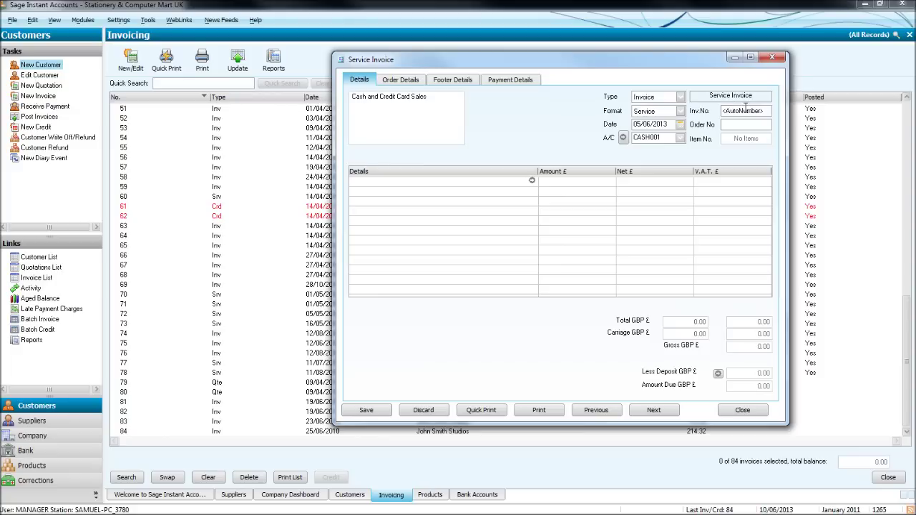
click(500, 180)
click(766, 111)
click(737, 125)
click(742, 125)
Step: Enter "Monitor" as the first item line and open that line for detailed editing
click(404, 181)
text(Monitor)
click(531, 180)
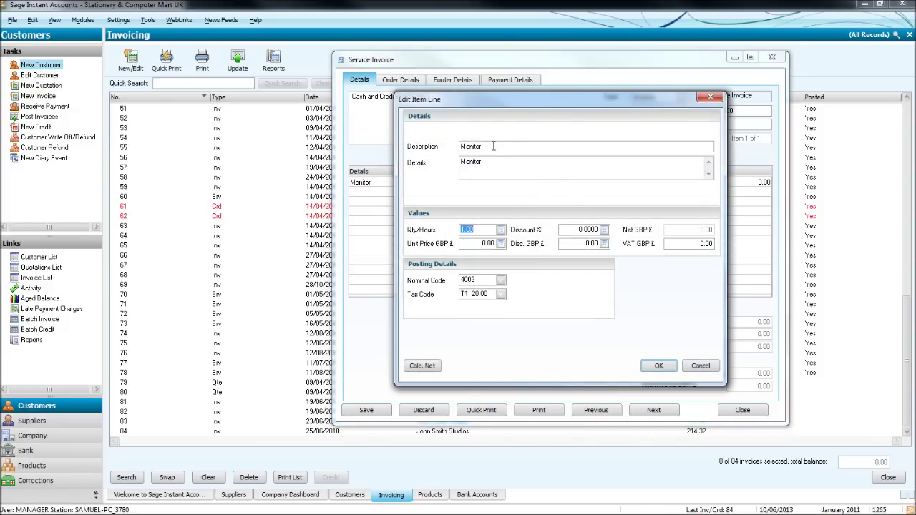
Step: Extend both the item's description and its details text to "Monitor Dell L500"
click(498, 147)
click(501, 162)
click(513, 147)
text(Dell L500)
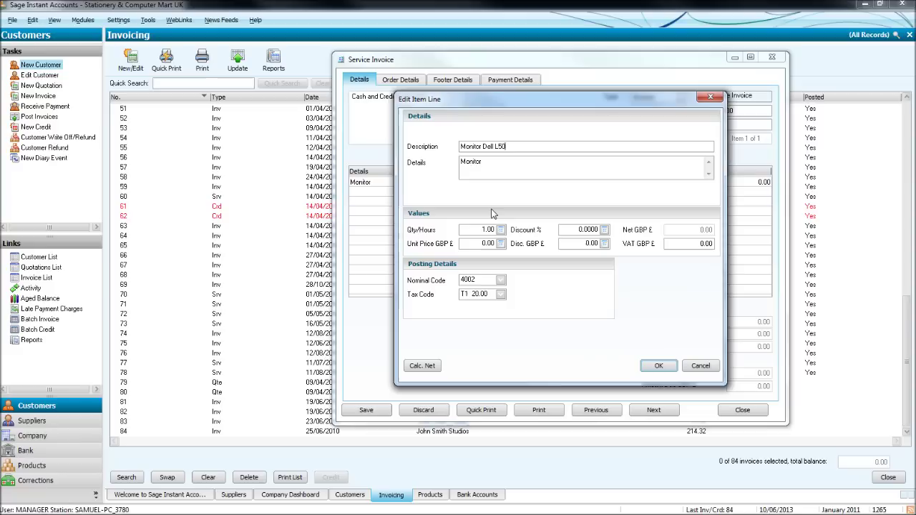
click(506, 164)
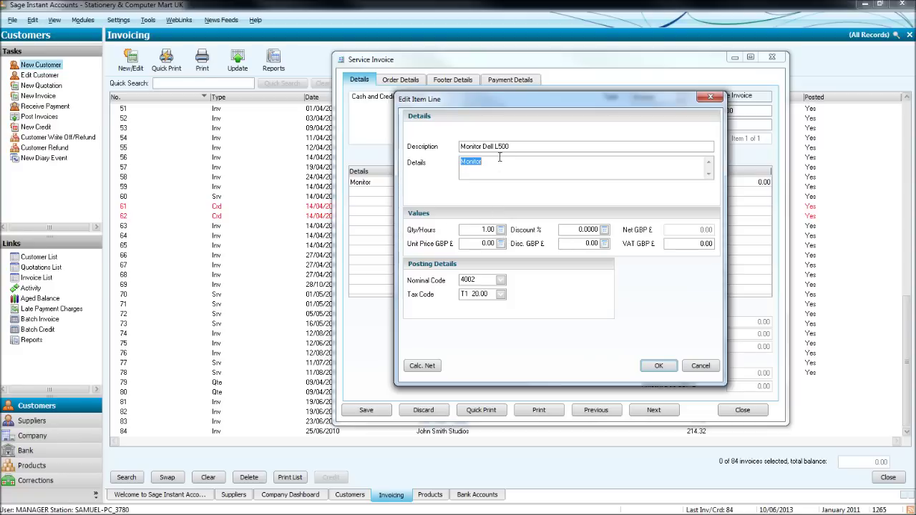
click(500, 161)
text(Dell L500)
Step: Set the item's unit price to 500.00 GBP and its quantity to 2
click(468, 230)
click(476, 244)
double_click(478, 244)
text(5)
click(483, 233)
double_click(481, 230)
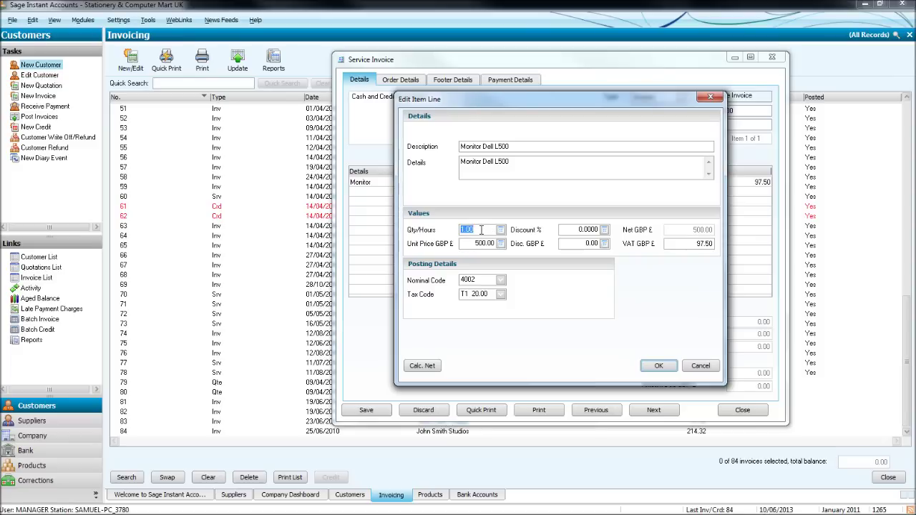
text(2)
key(Tab)
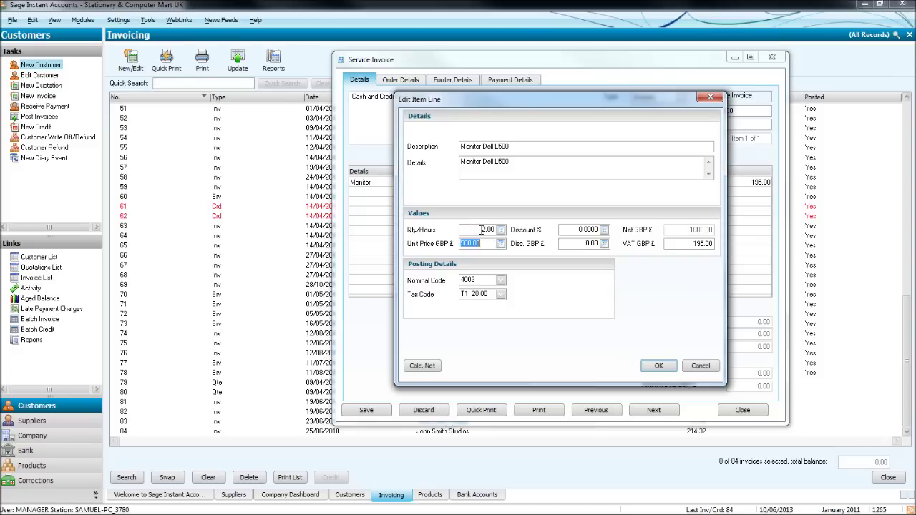
key(Tab)
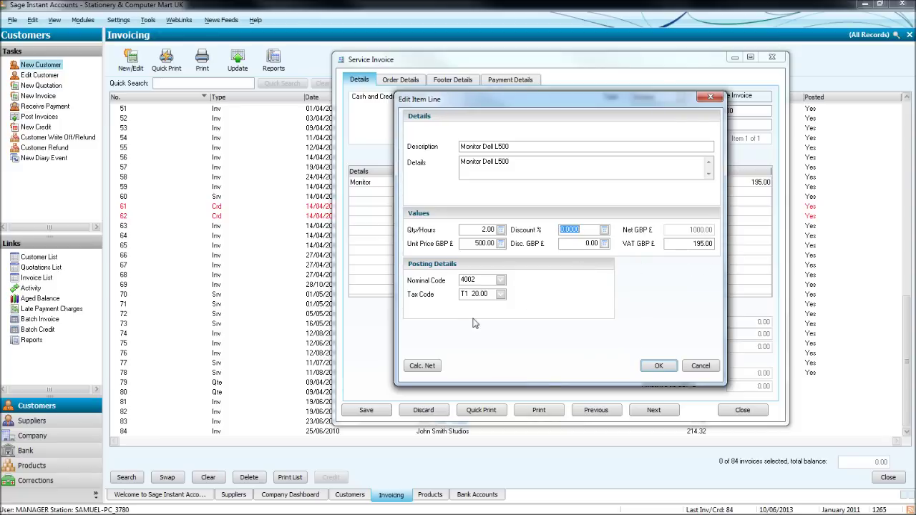
Step: Choose nominal code 4002, Sales Scotland, for the item and accept the item line
click(501, 281)
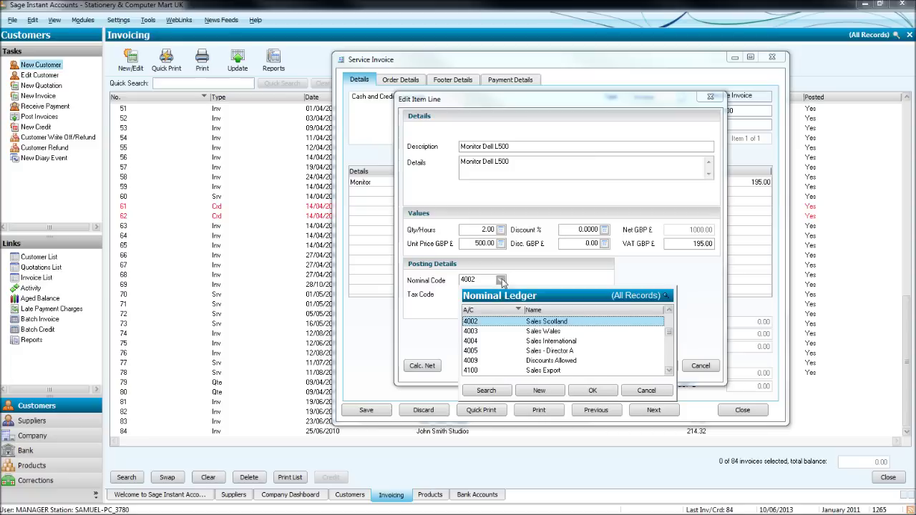
click(626, 103)
mouse_move(626, 103)
mouse_down()
mouse_move(531, 143)
mouse_move(492, 131)
mouse_move(639, 104)
mouse_up()
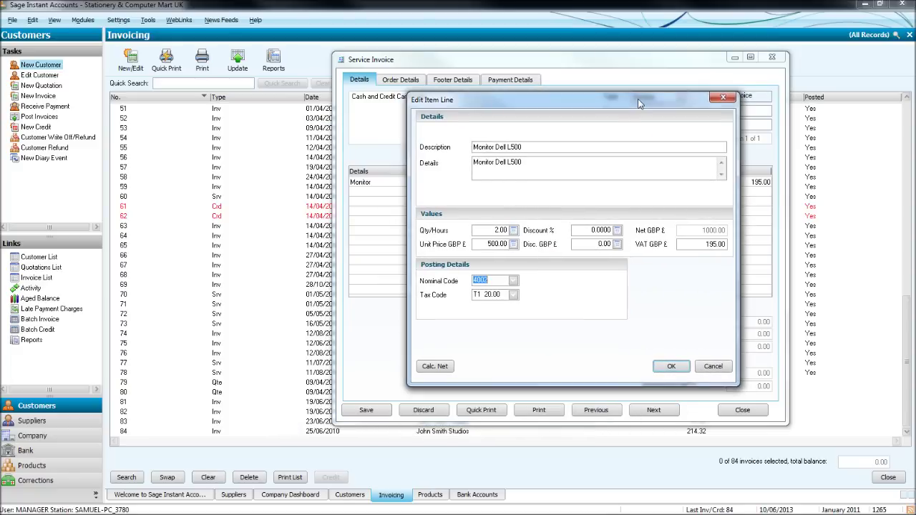
click(513, 280)
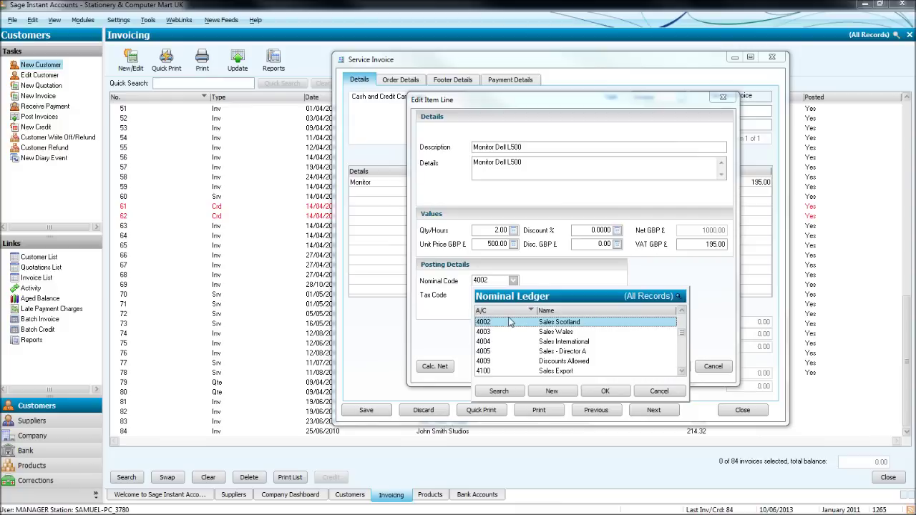
click(606, 392)
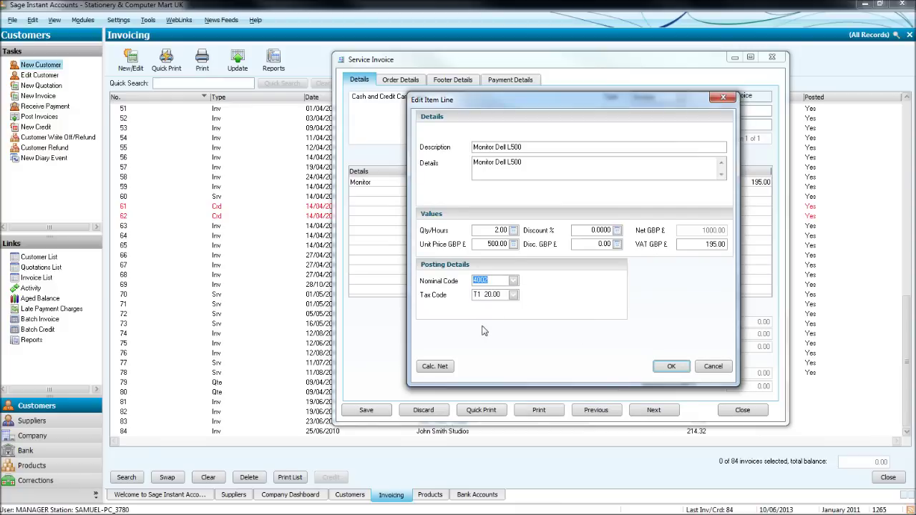
click(671, 367)
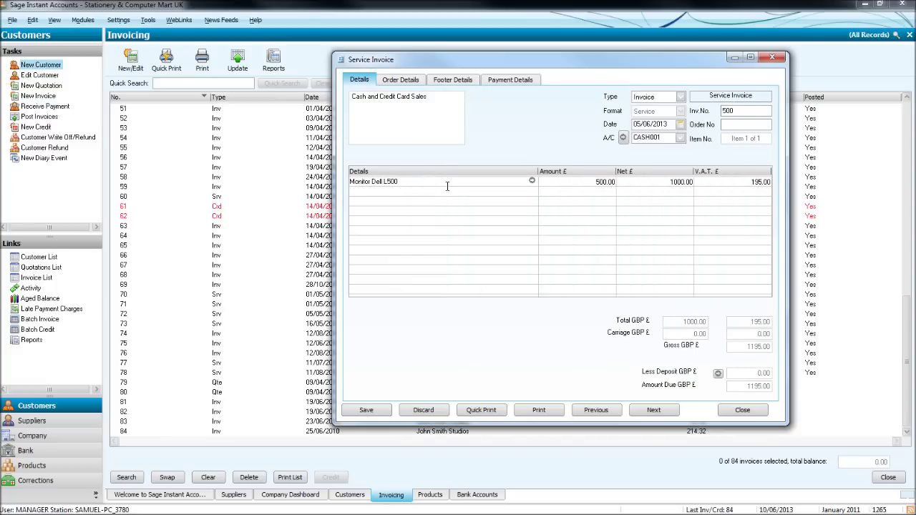
Step: Save the service invoice with its date outside the financial year and close the invoice form
click(531, 180)
click(707, 98)
click(367, 411)
click(532, 263)
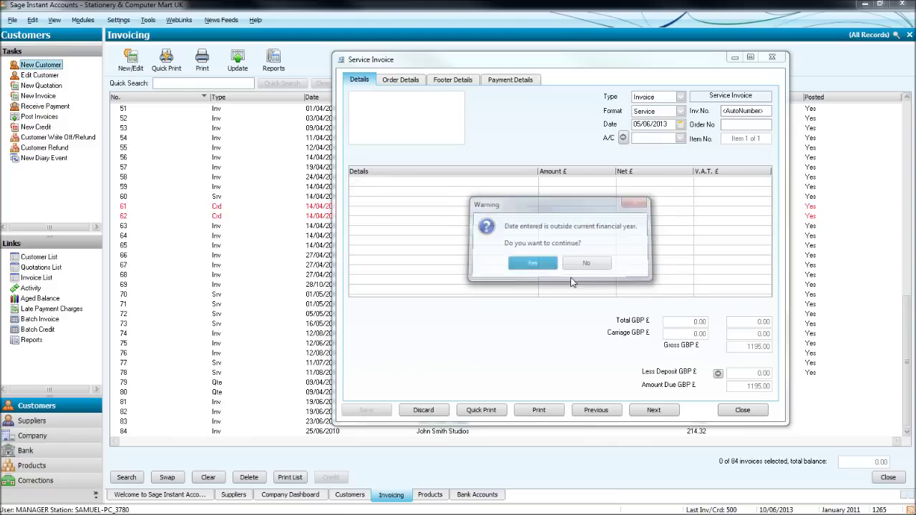
click(771, 57)
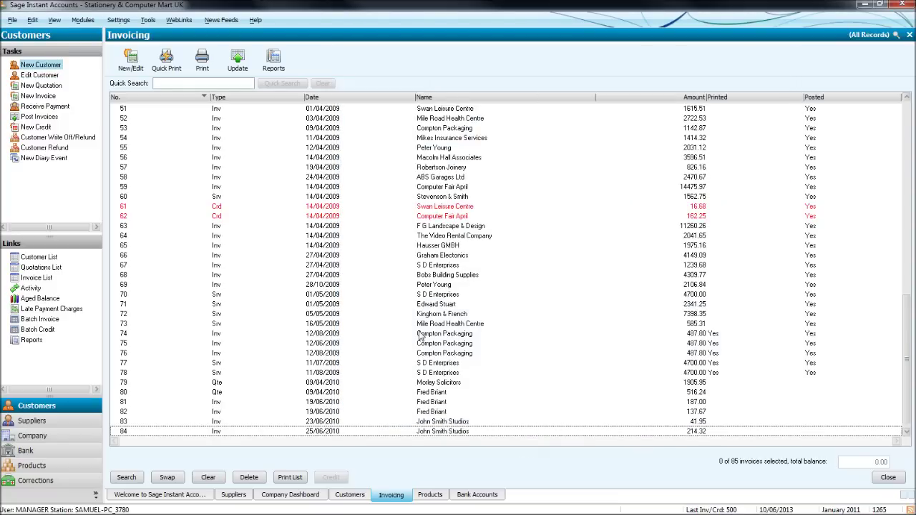
Step: Open the cash sales service invoice 500 to check its details, and delete it from the invoice list
click(160, 432)
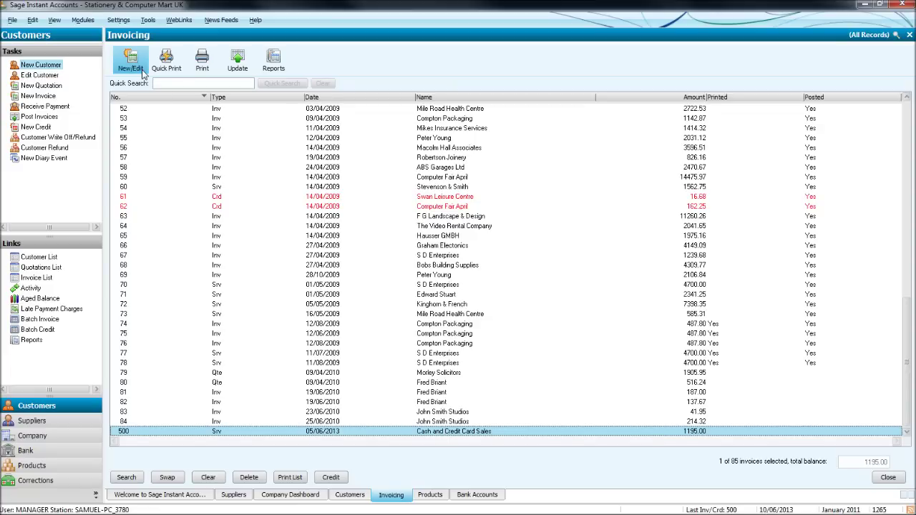
double_click(601, 432)
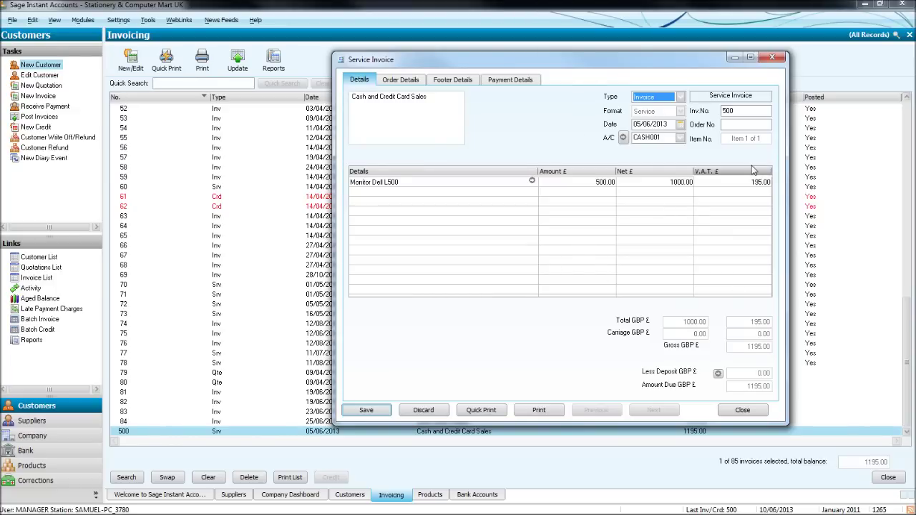
click(775, 61)
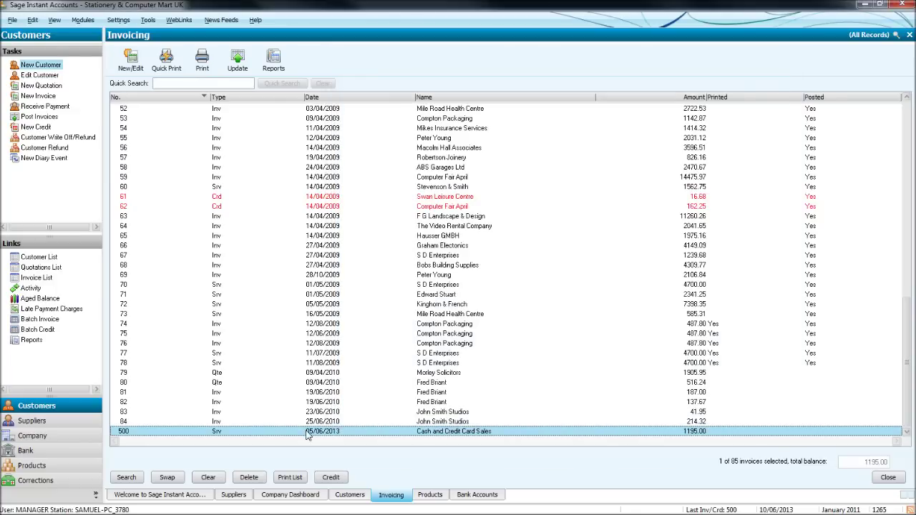
click(256, 477)
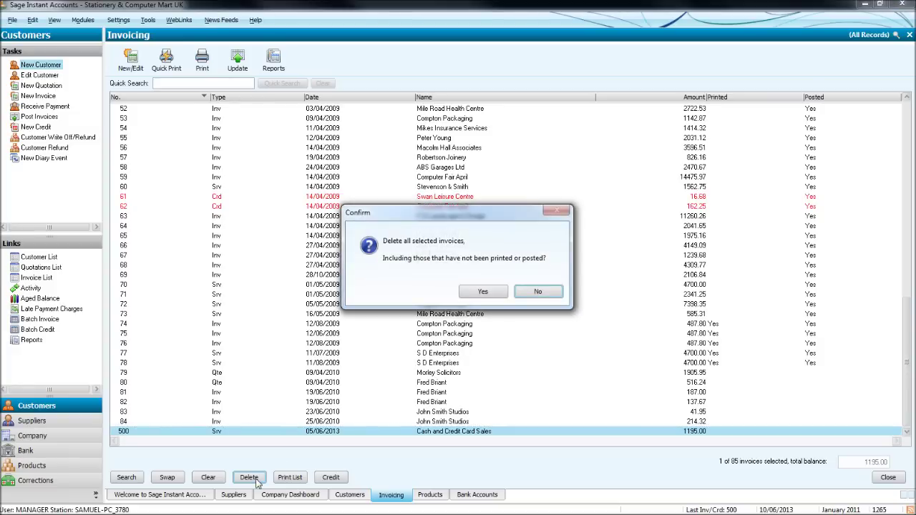
click(487, 293)
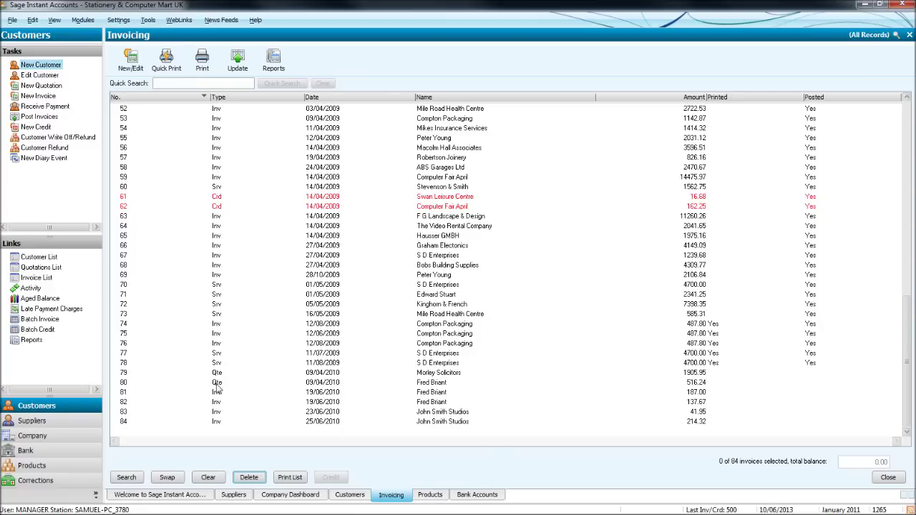
Step: Check the customer balances, and update the ledgers for documents 79 to 84 with the report output as Preview
click(70, 406)
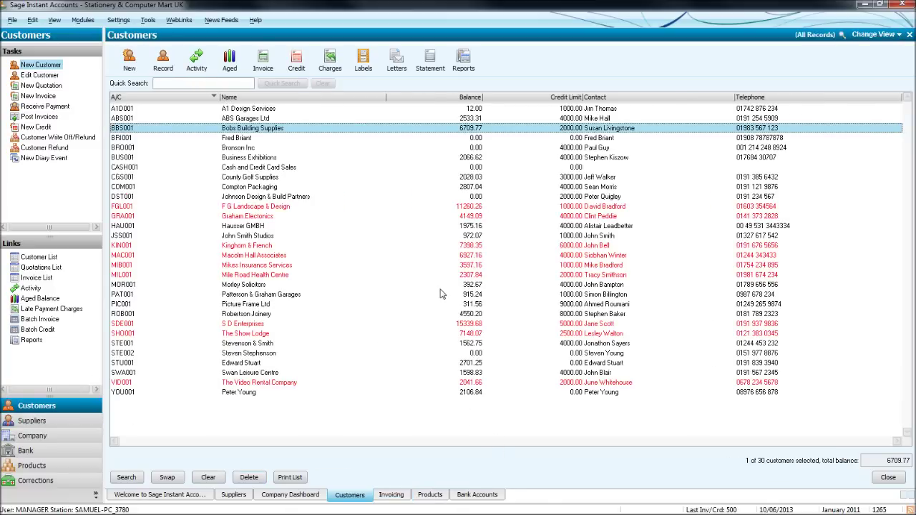
click(398, 499)
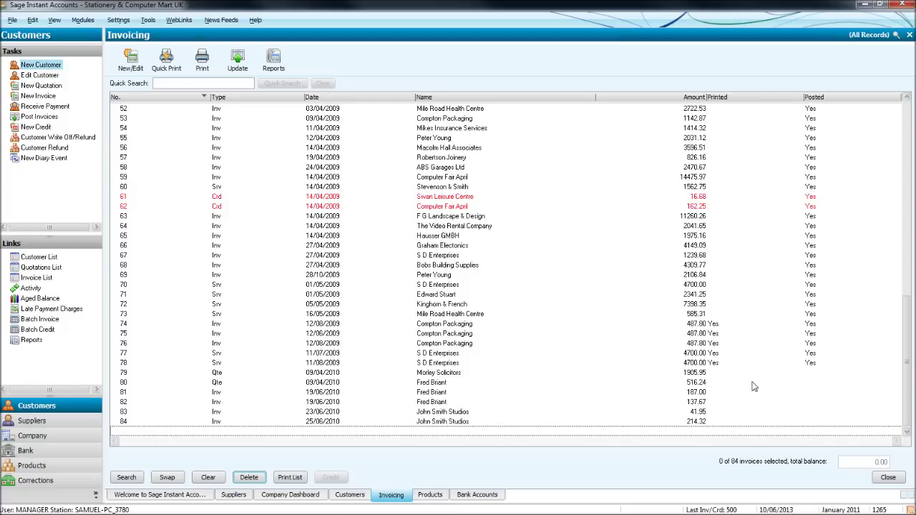
drag(754, 373, 750, 428)
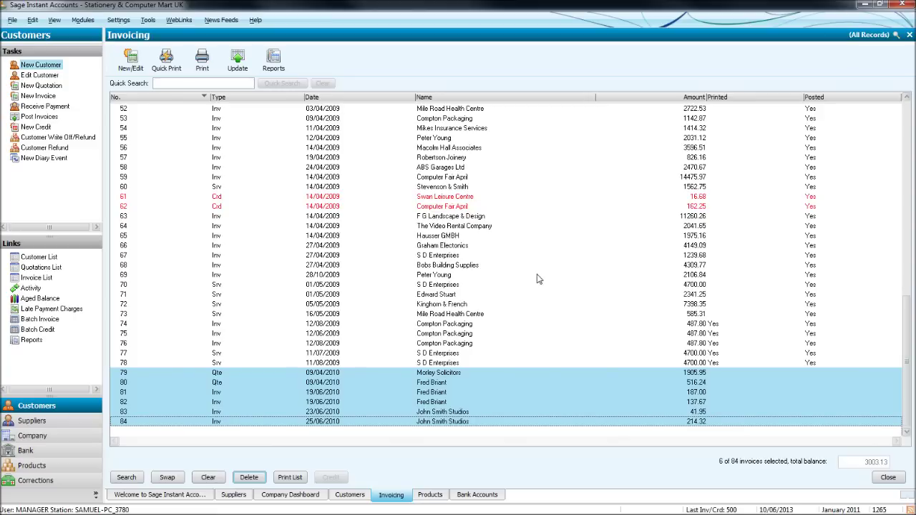
click(236, 66)
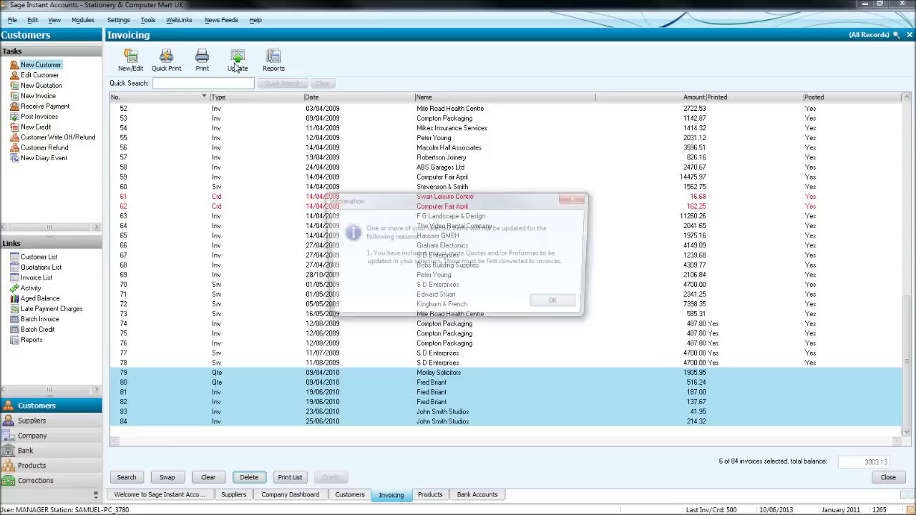
key(Return)
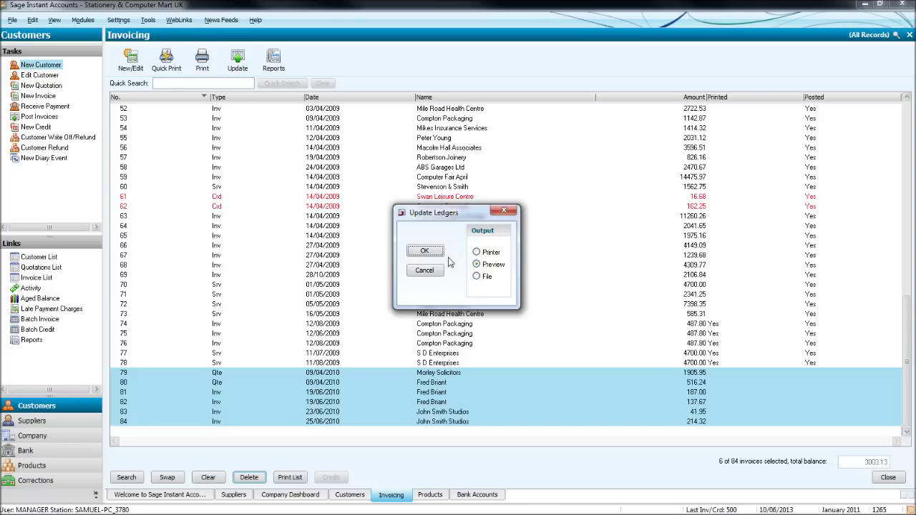
click(425, 251)
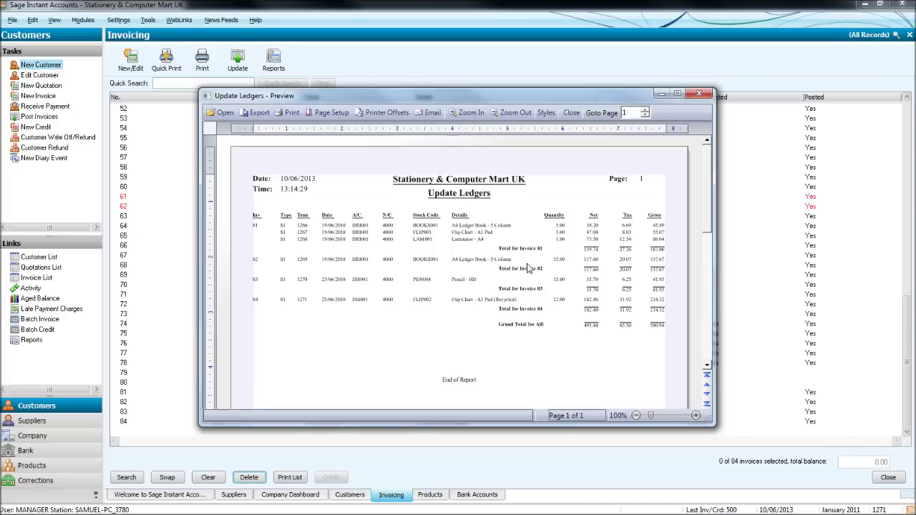
click(705, 94)
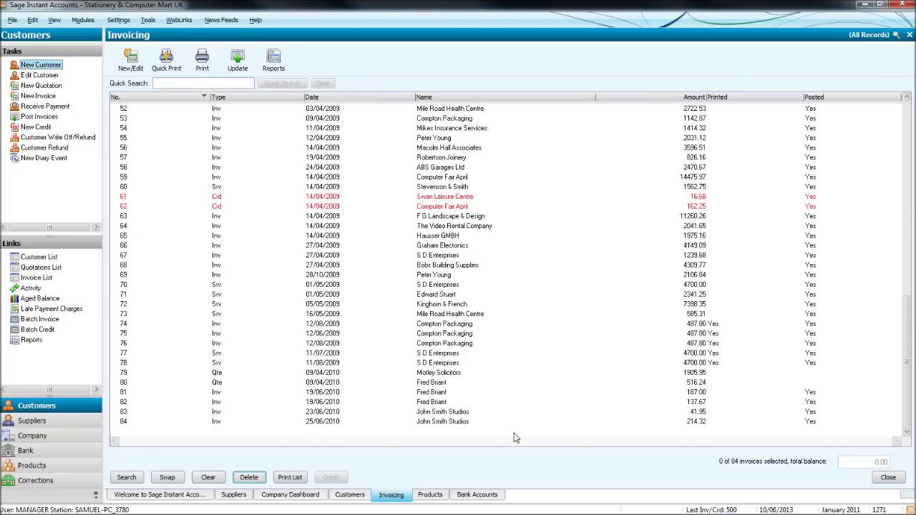
Step: Examine the outstanding transactions in the activity of the customer record that belongs to invoice 84
click(299, 423)
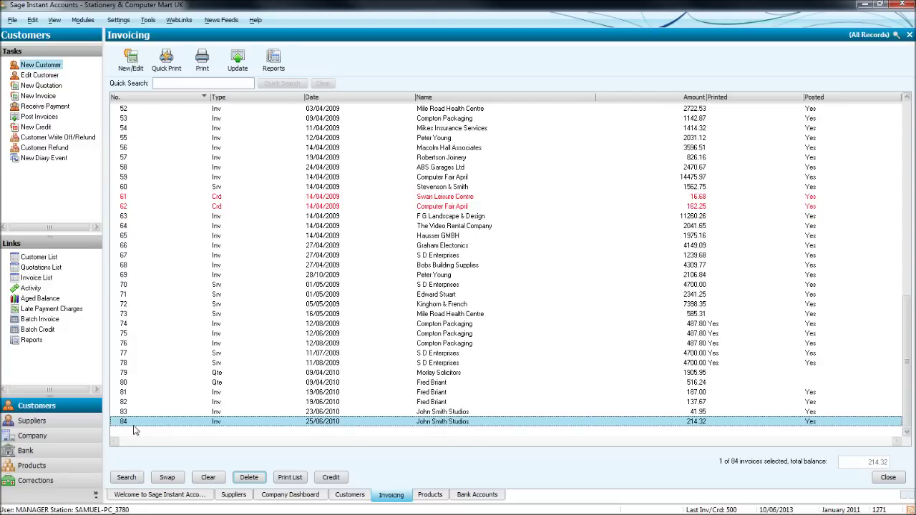
click(80, 412)
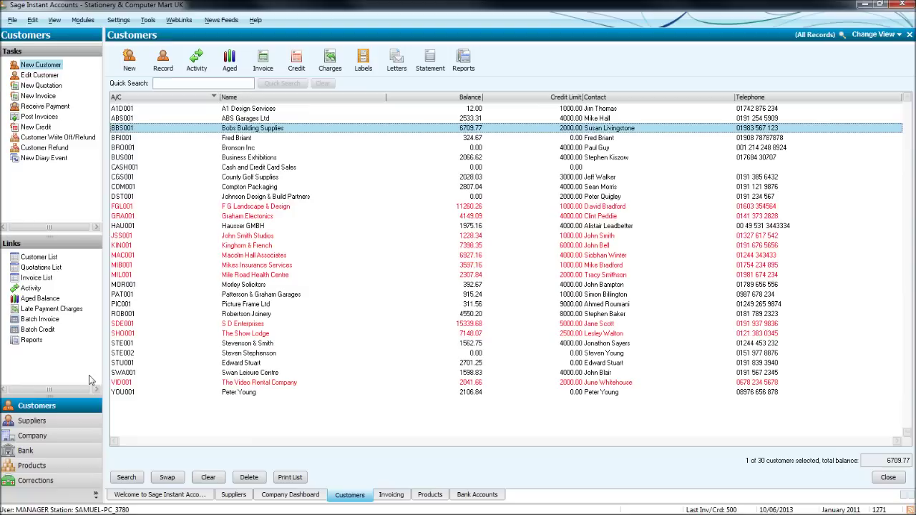
double_click(268, 237)
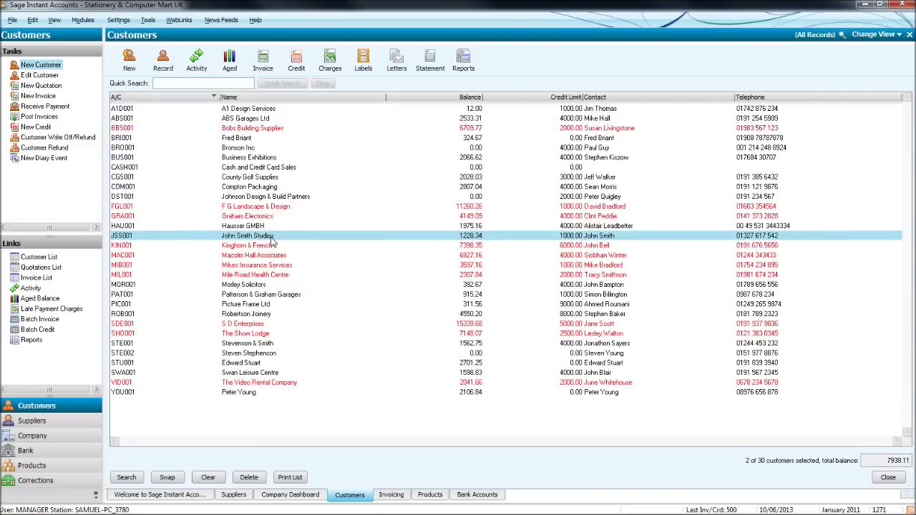
click(505, 272)
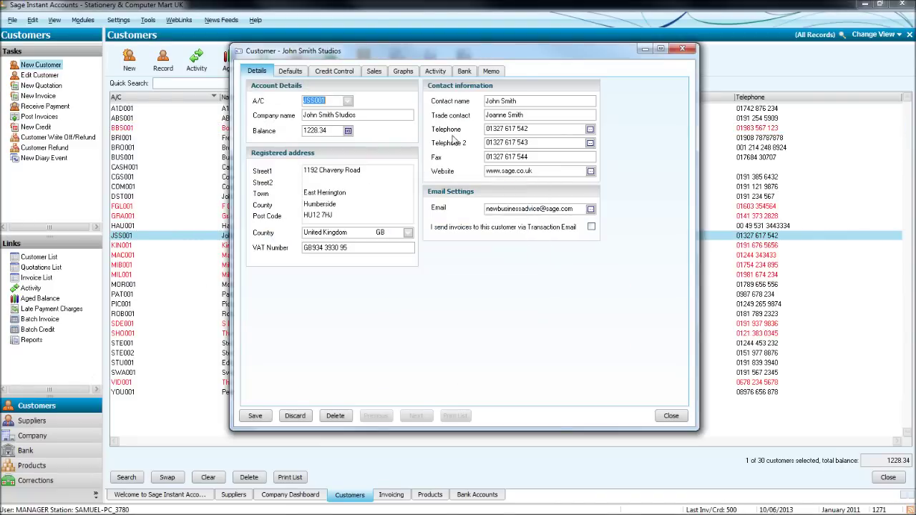
click(435, 71)
click(587, 142)
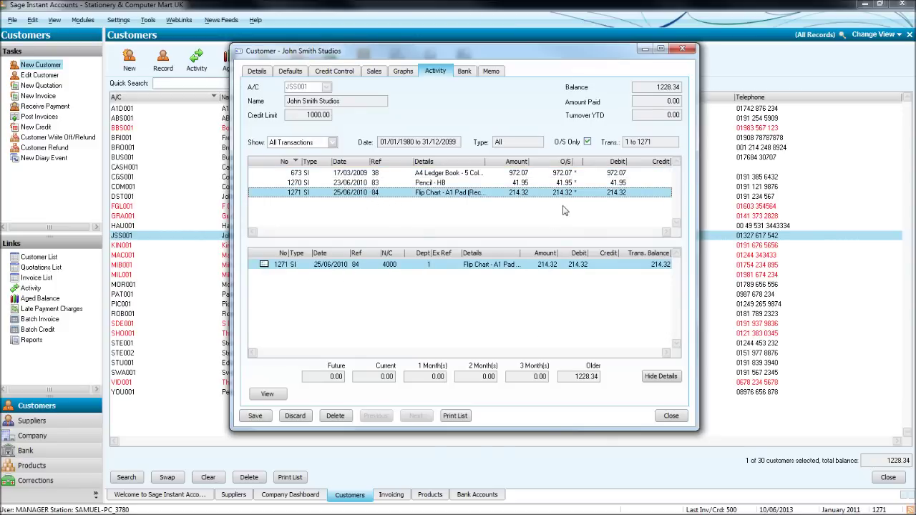
click(688, 51)
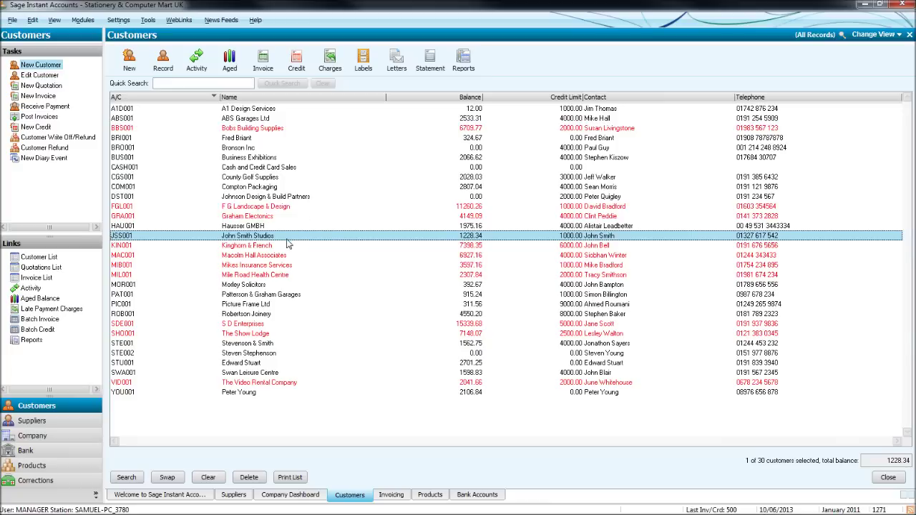
Step: Return to the invoice list and examine the posted status of invoices 81 to 84
click(392, 495)
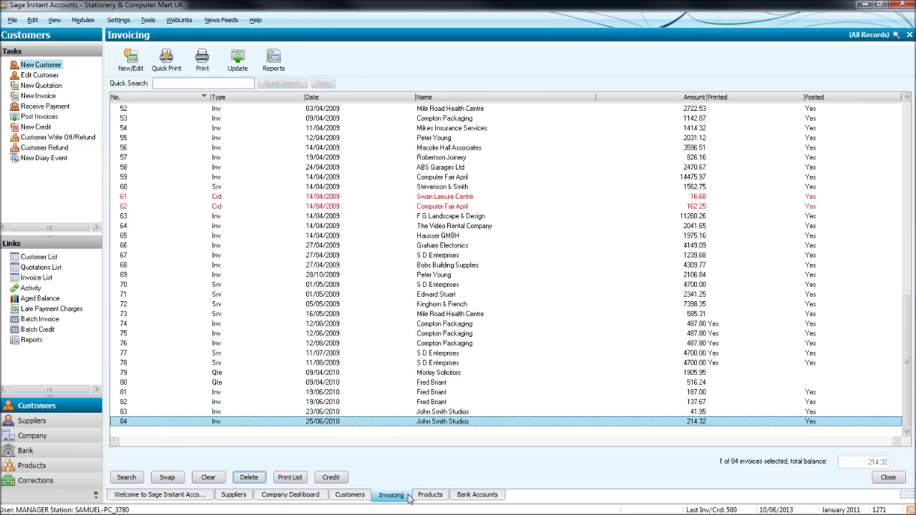
click(803, 393)
click(803, 402)
click(803, 422)
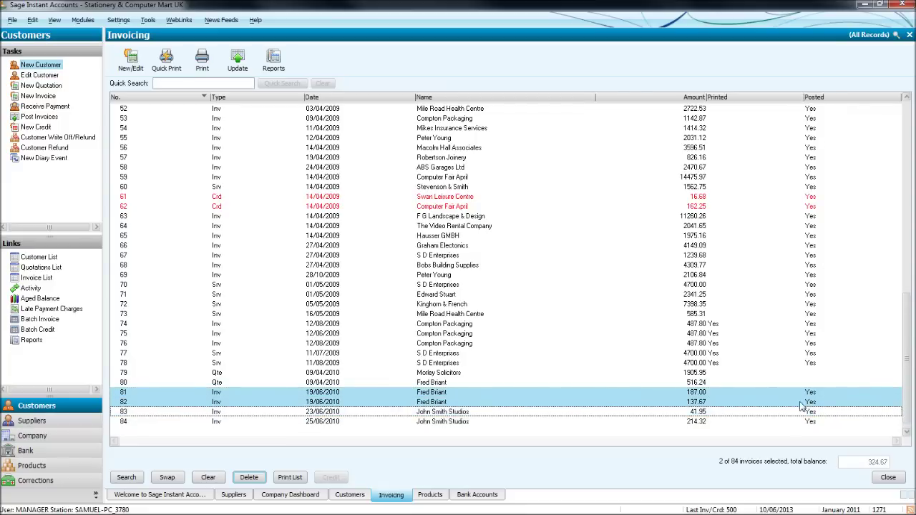
click(788, 403)
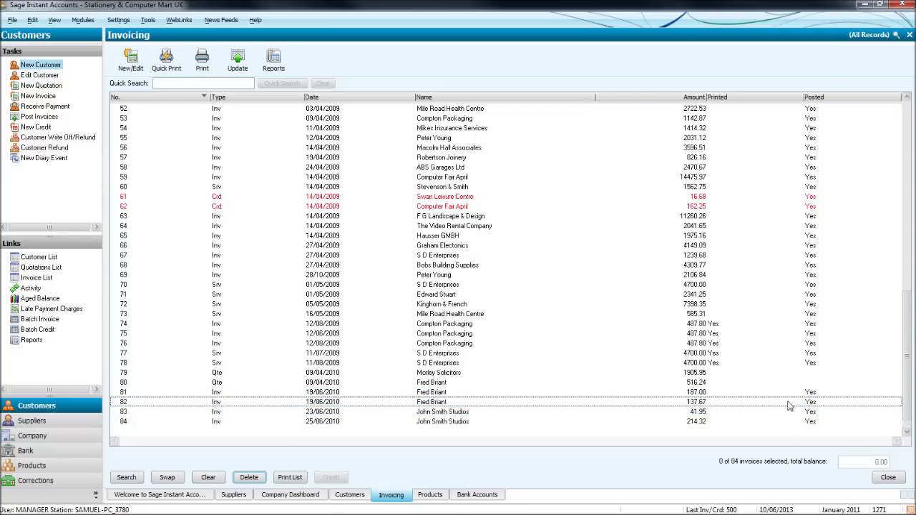
click(663, 405)
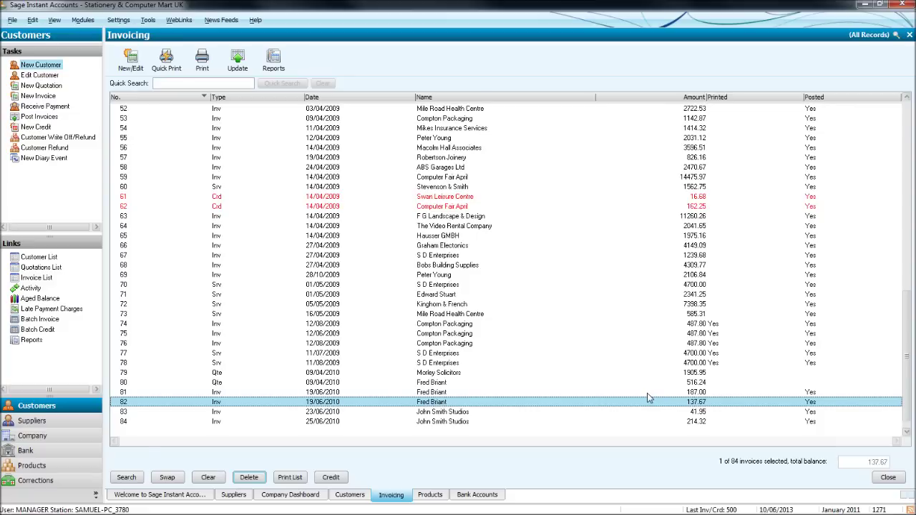
click(650, 402)
Step: Open invoice 84 to view its product details and close it without editing
click(611, 422)
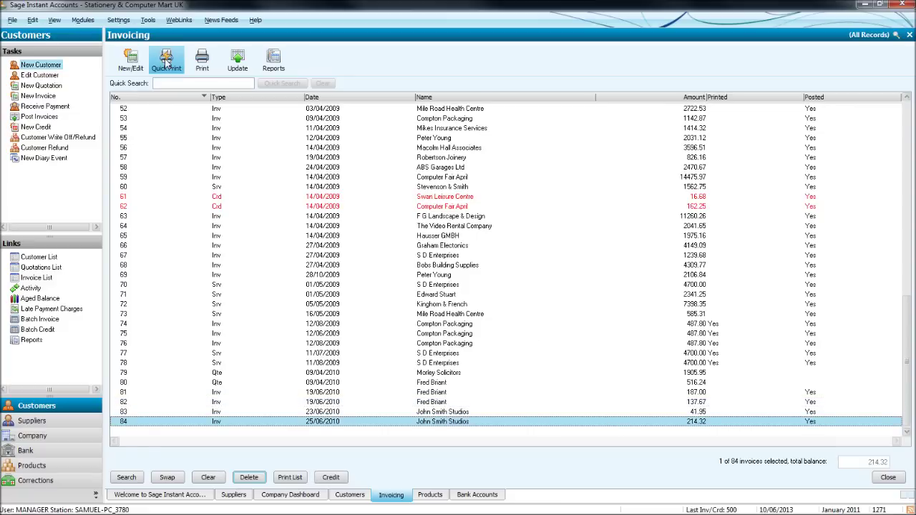
click(130, 57)
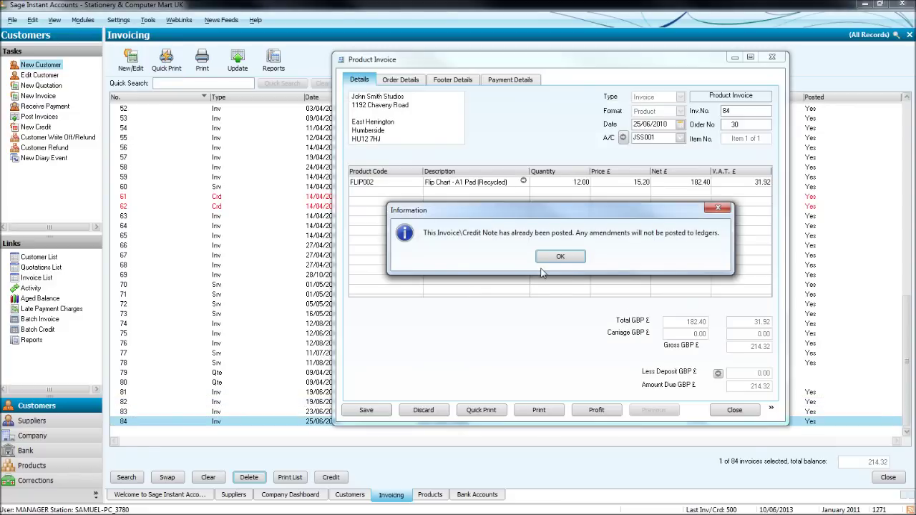
click(565, 258)
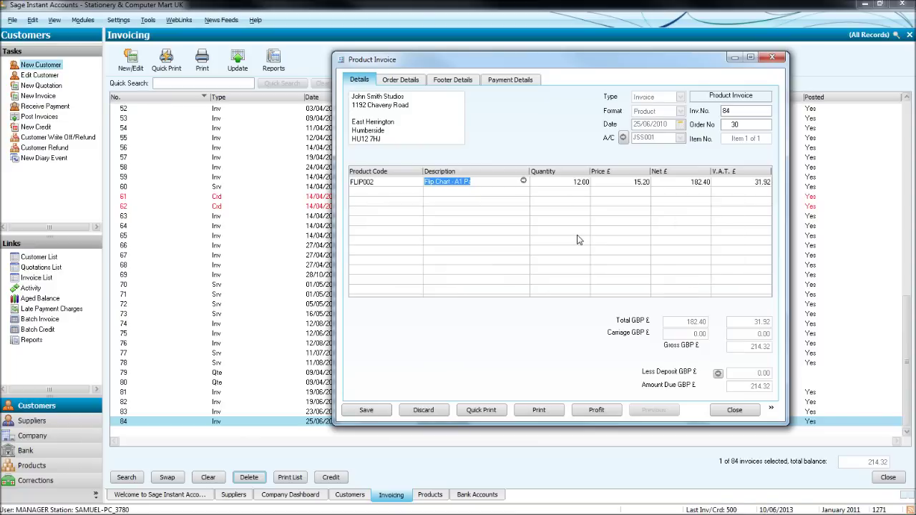
click(772, 57)
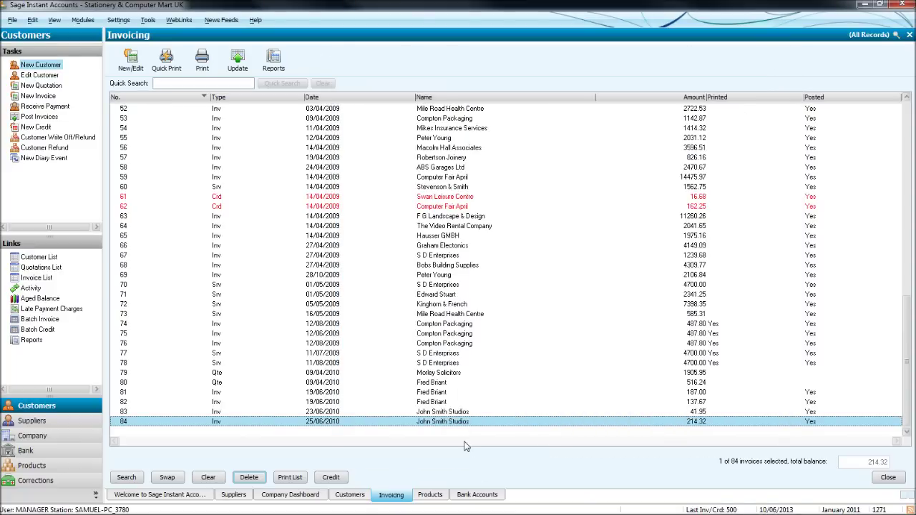
click(442, 414)
click(452, 404)
click(463, 393)
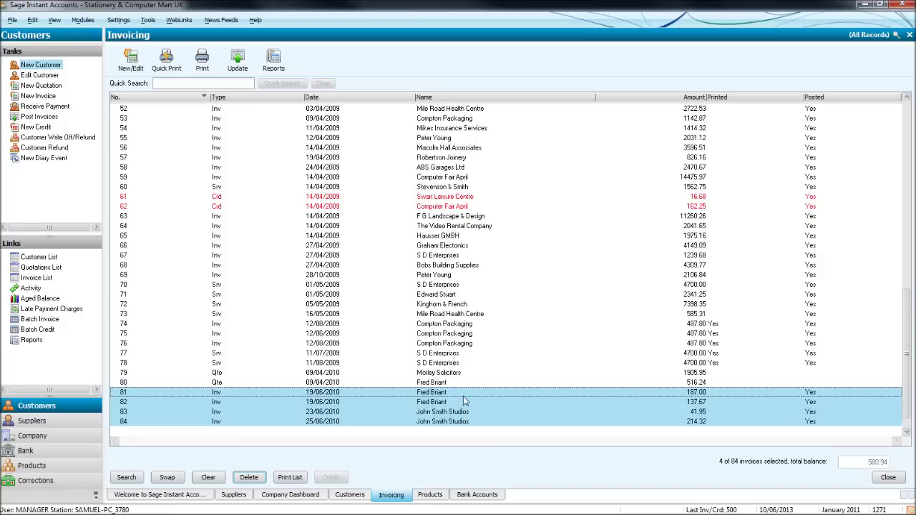
click(464, 393)
click(463, 402)
click(464, 412)
click(466, 422)
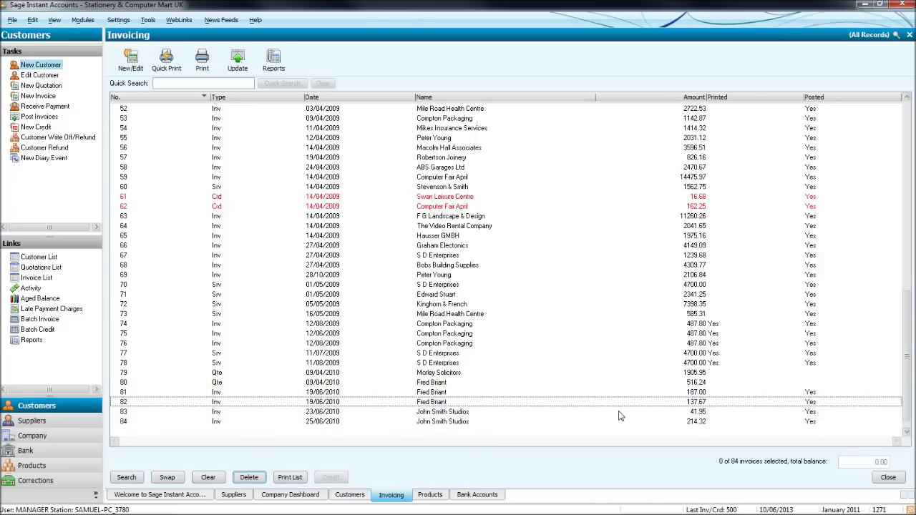
key(Down)
key(Down)
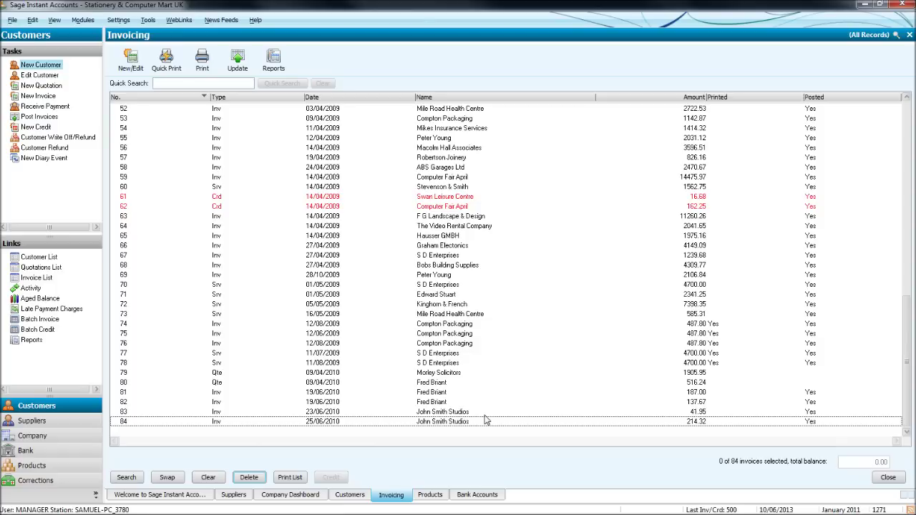
click(503, 402)
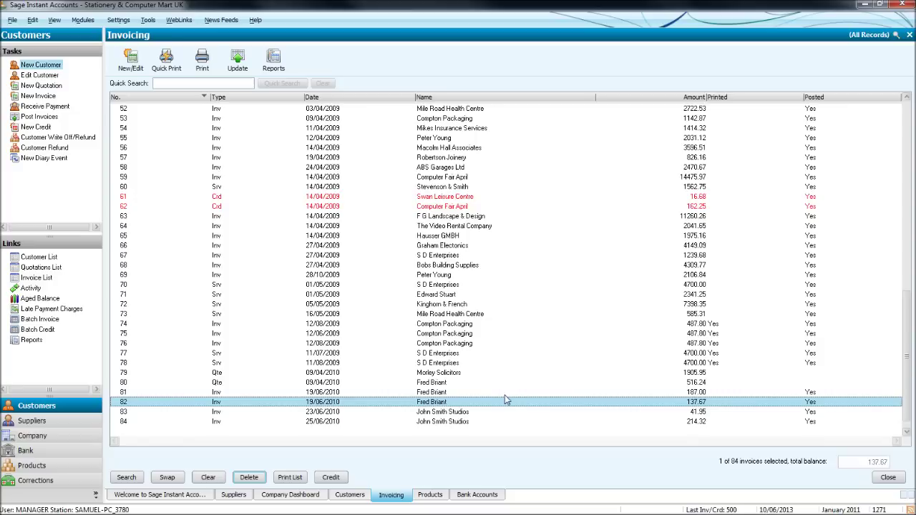
click(505, 394)
click(509, 404)
click(509, 403)
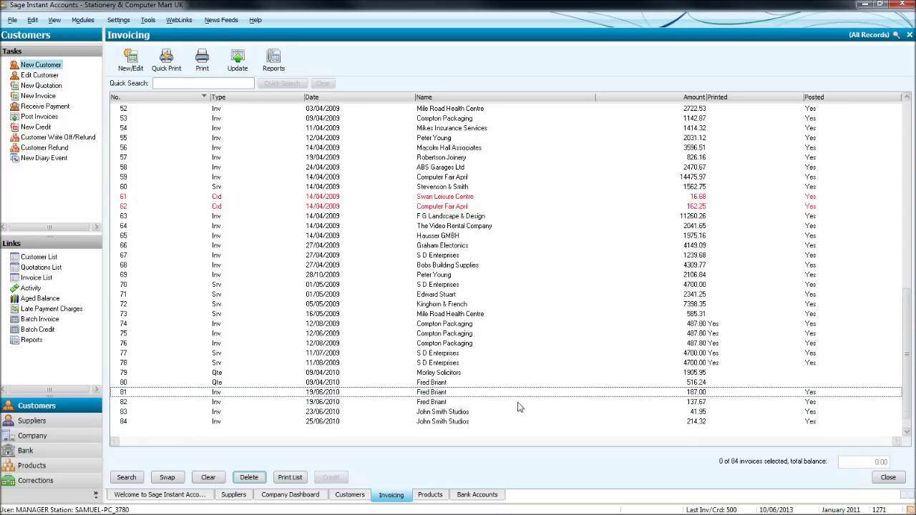